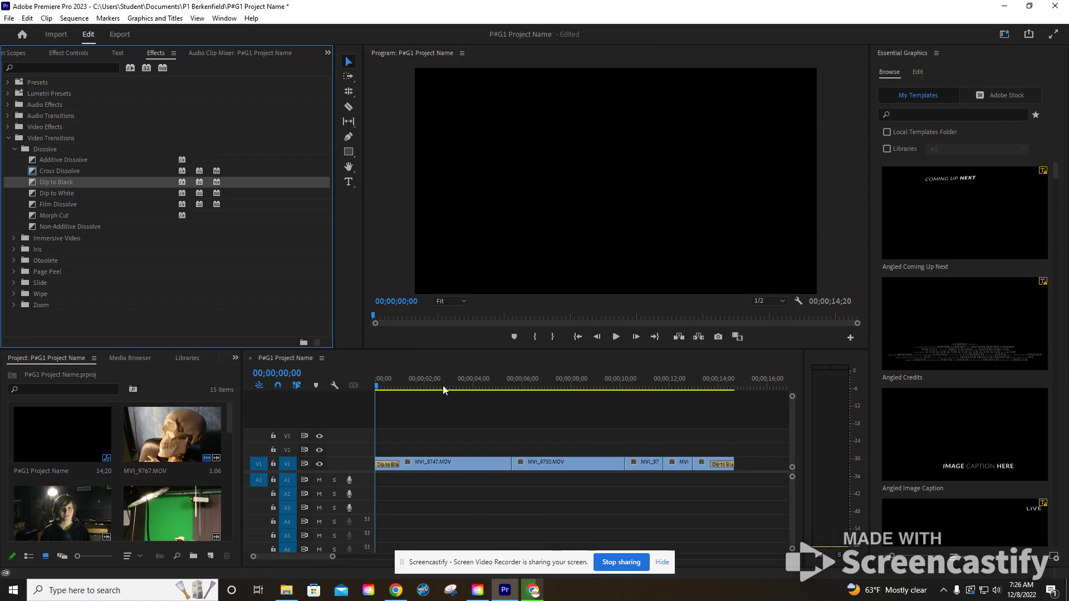
Move the playhead to 00;00;14;29, past the last clip, and draw a wide text box in the middle of the black frame.
{"action": "left_click_drag", "start_coordinate": [376, 388], "coordinate": [743, 389]}
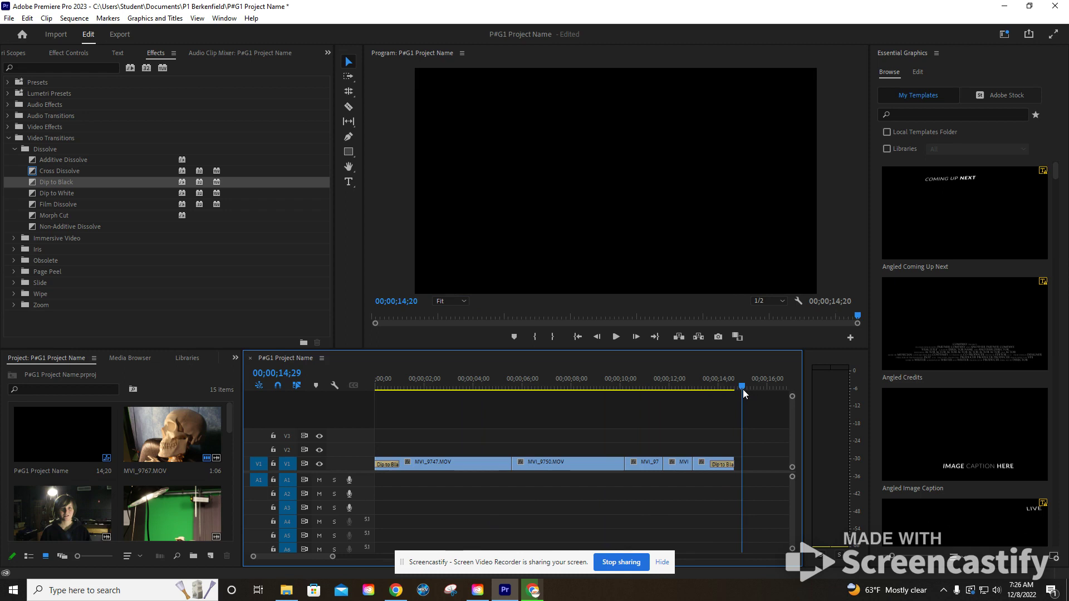
{"action": "left_click", "coordinate": [348, 184]}
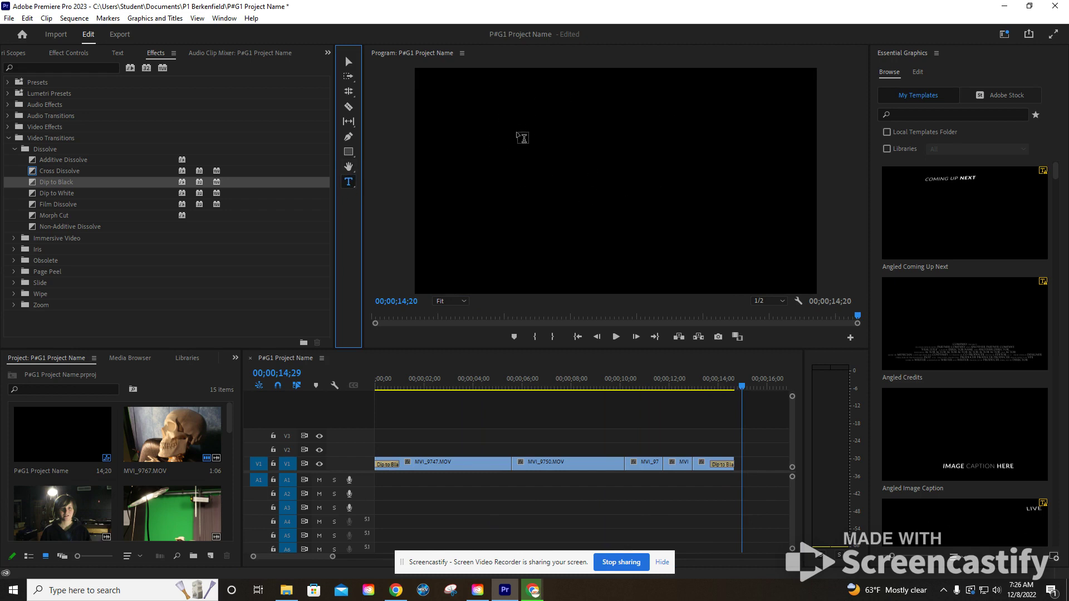
{"action": "left_click_drag", "start_coordinate": [500, 125], "coordinate": [745, 239]}
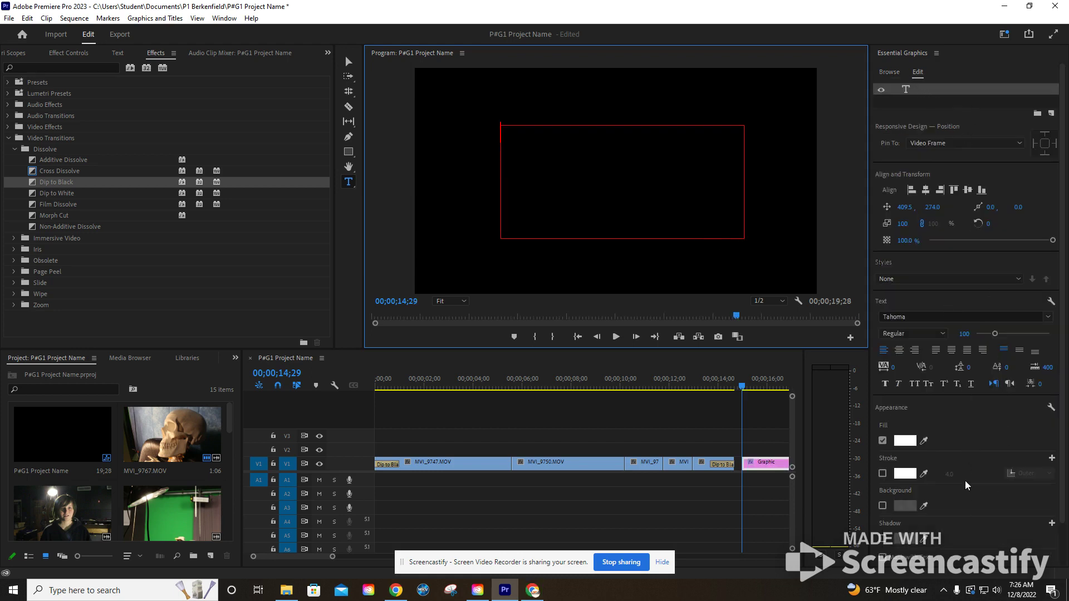
{"action": "left_click", "coordinate": [1005, 34]}
{"action": "left_click", "coordinate": [1004, 34]}
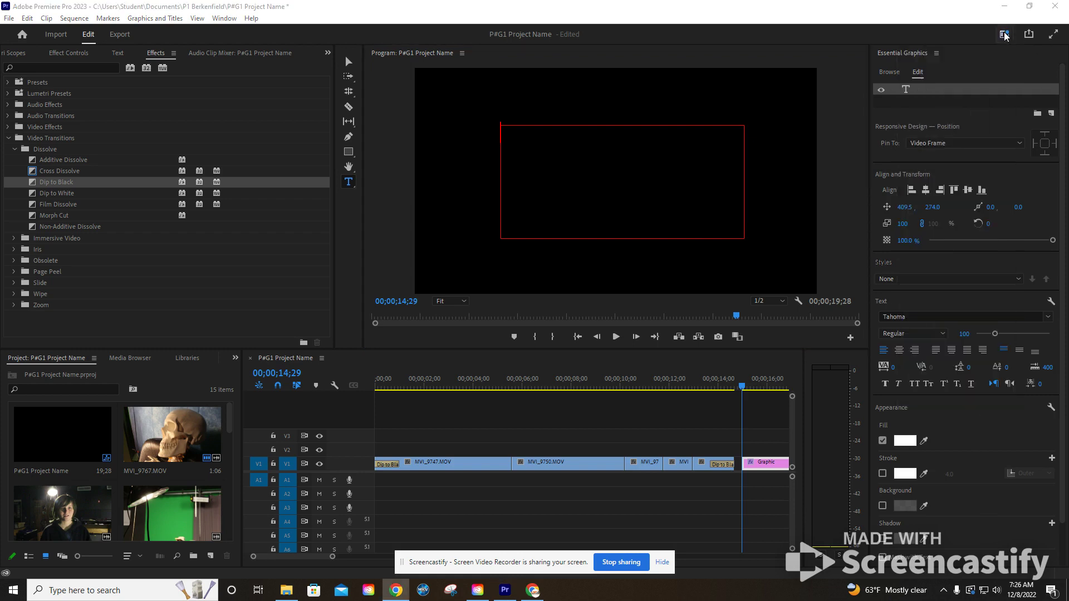
Enter the title text "P#G1" with "Project Name" on the second line.
{"action": "left_click", "coordinate": [551, 167]}
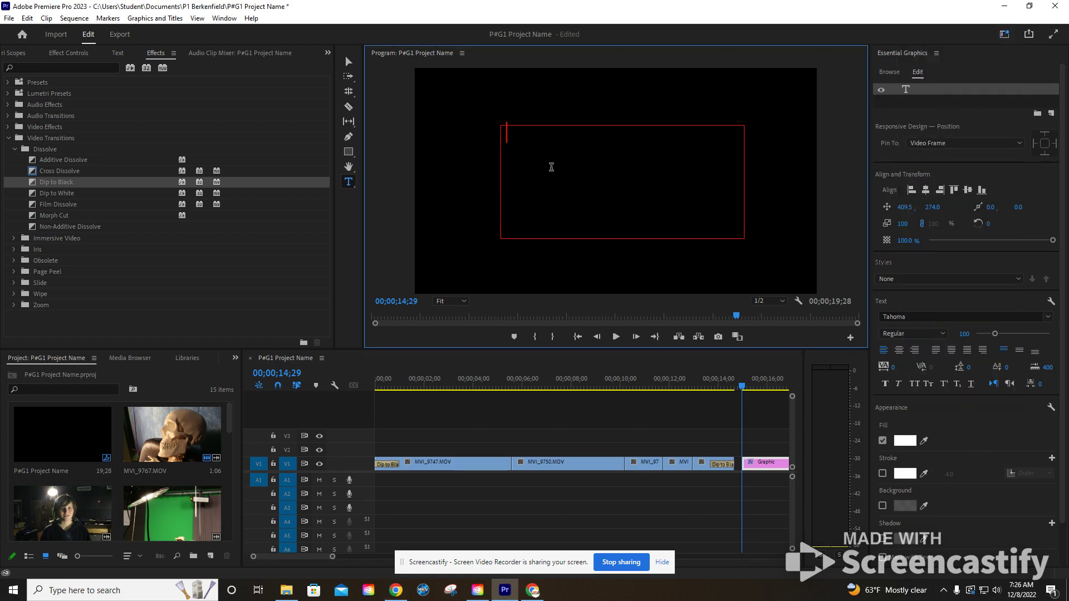
{"action": "type", "text": "P1"}
{"action": "key", "text": "BackSpace"}
{"action": "type", "text": "#G1 "}
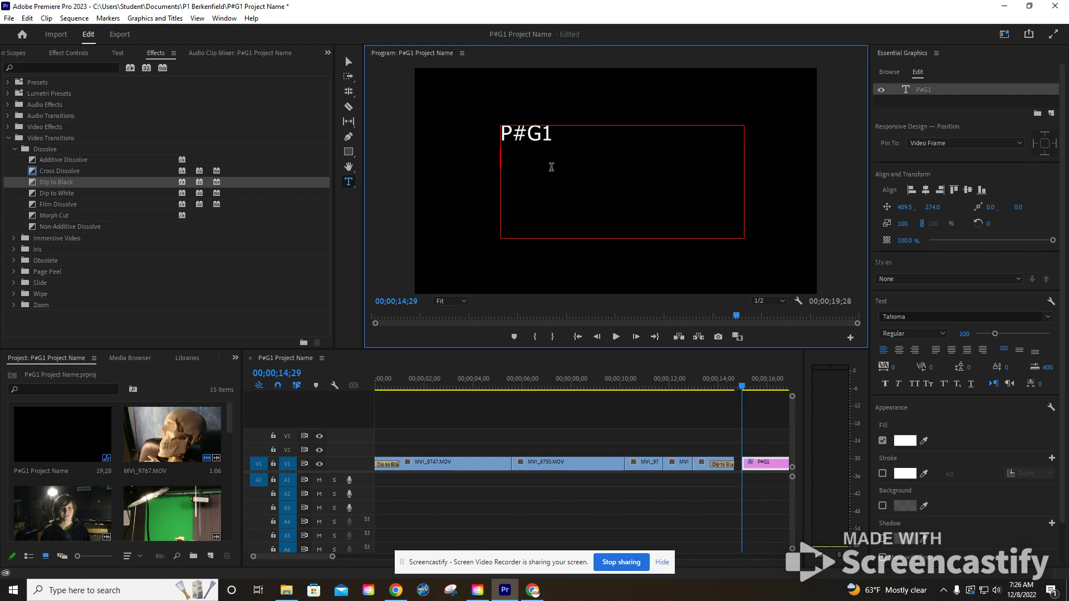
{"action": "type", "text": "Project "}
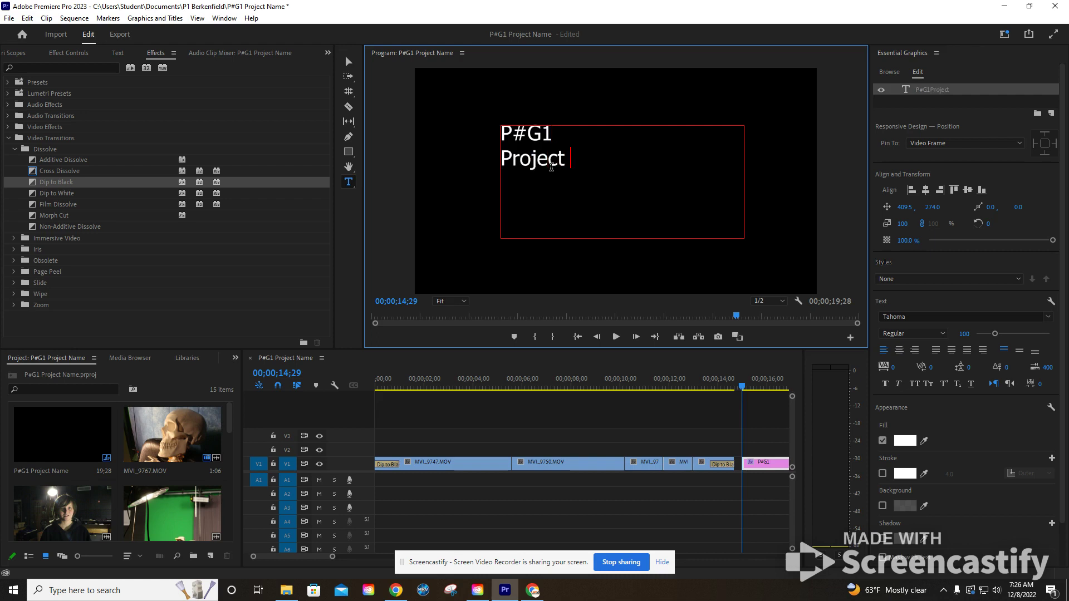
{"action": "type", "text": "Name"}
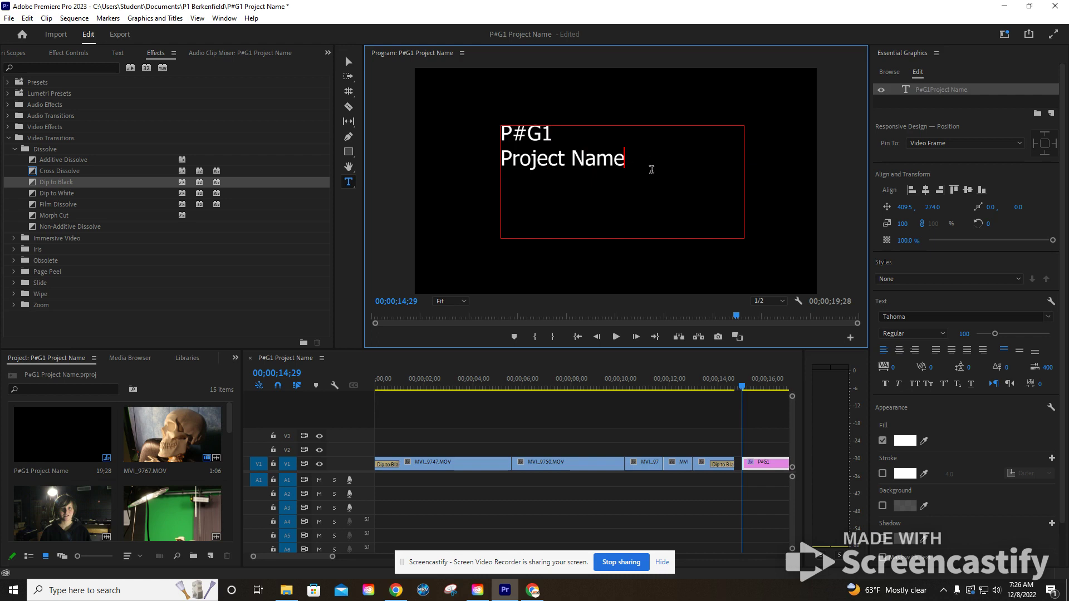
Centre-align all the title text within its text box.
{"action": "left_click_drag", "start_coordinate": [649, 167], "coordinate": [522, 154]}
{"action": "key", "text": "ctrl+a"}
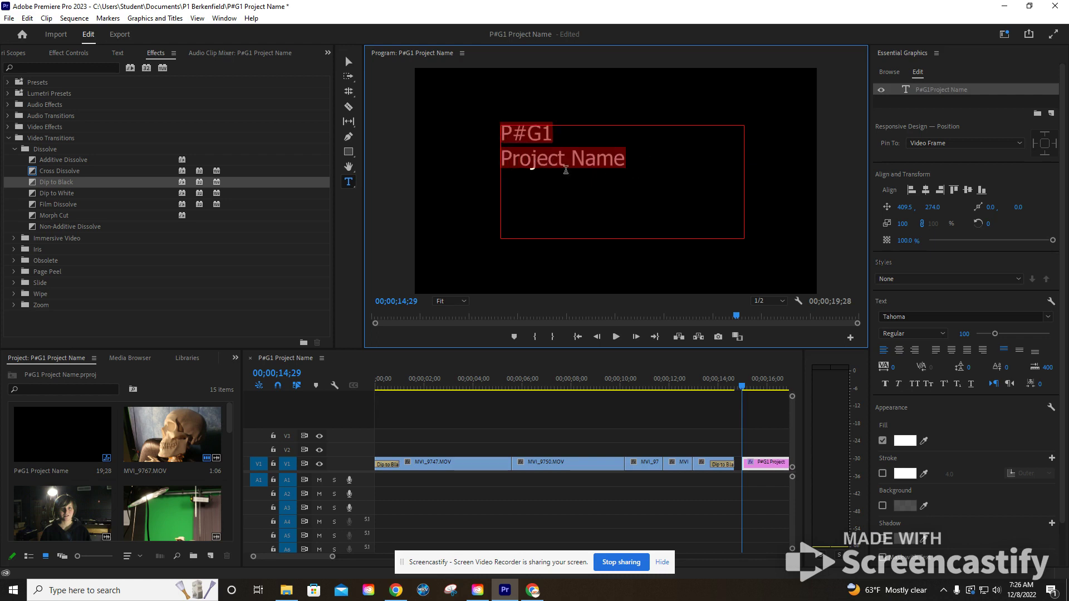
{"action": "left_click", "coordinate": [899, 351]}
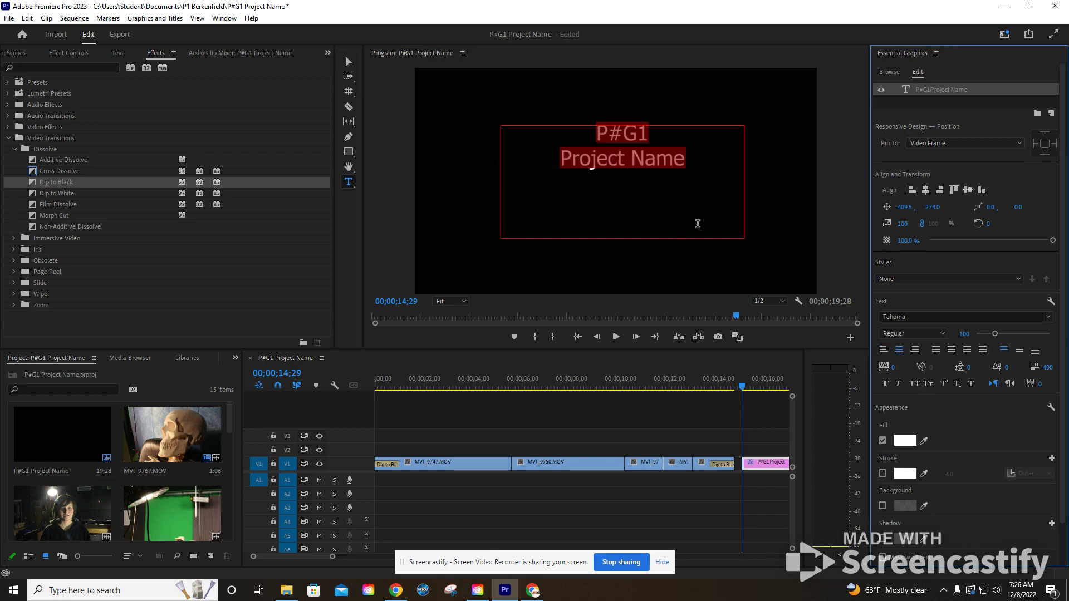
Shrink the text box to fit the title and centre it horizontally and vertically in the frame.
{"action": "left_click", "coordinate": [347, 60]}
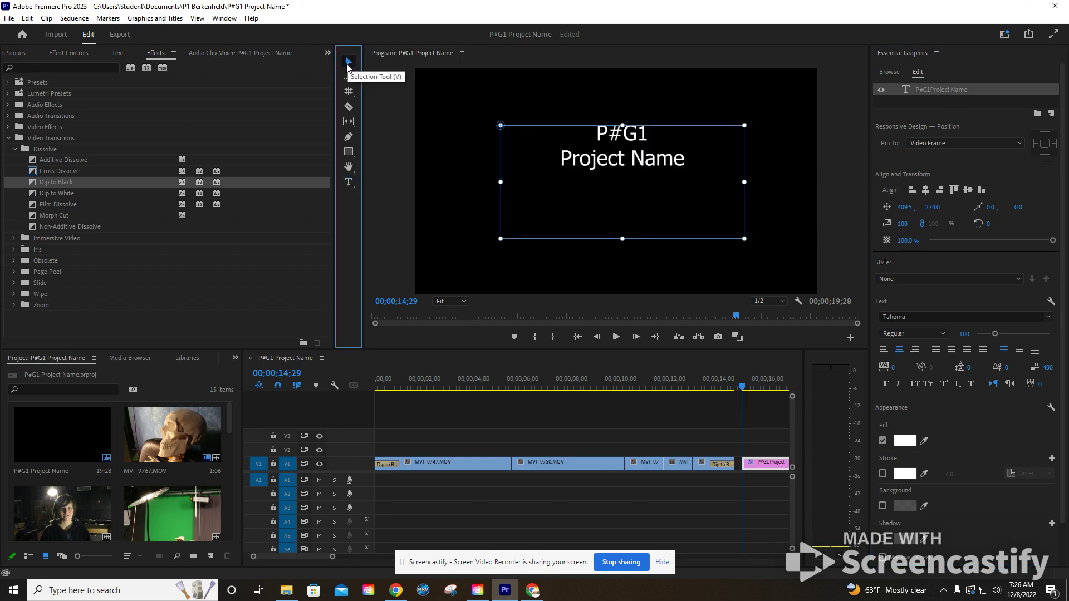
{"action": "left_click_drag", "start_coordinate": [624, 239], "coordinate": [625, 177]}
{"action": "left_click_drag", "start_coordinate": [503, 150], "coordinate": [603, 154]}
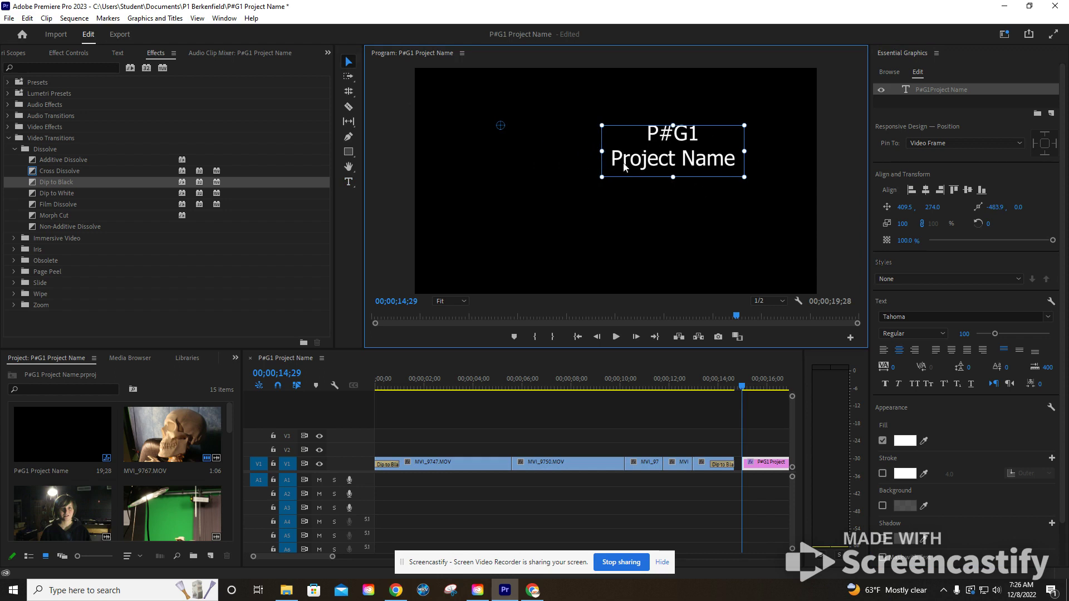
{"action": "left_click", "coordinate": [566, 279]}
{"action": "left_click", "coordinate": [695, 148]}
{"action": "left_click", "coordinate": [925, 191]}
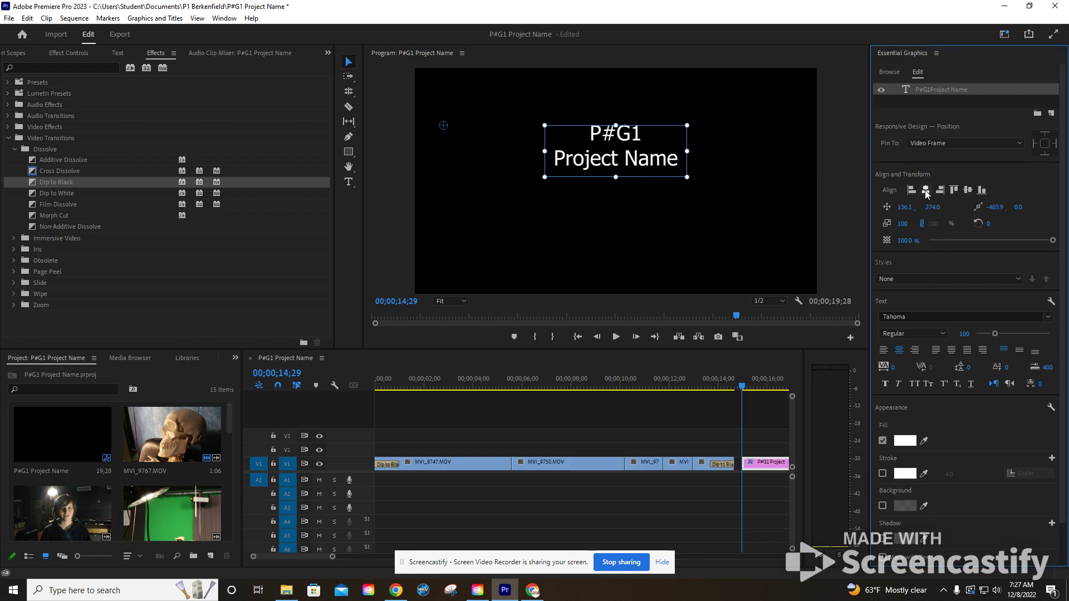
{"action": "left_click", "coordinate": [968, 191]}
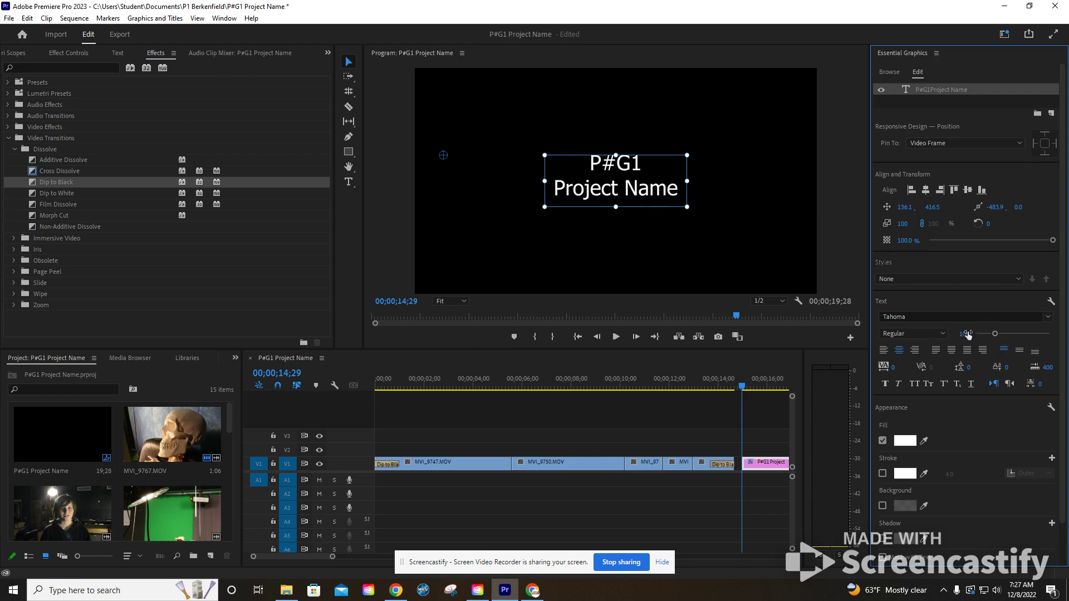
Set the whole title's font to Walk The Moon and its size to 118.
{"action": "double_click", "coordinate": [639, 196]}
{"action": "left_click", "coordinate": [632, 163]}
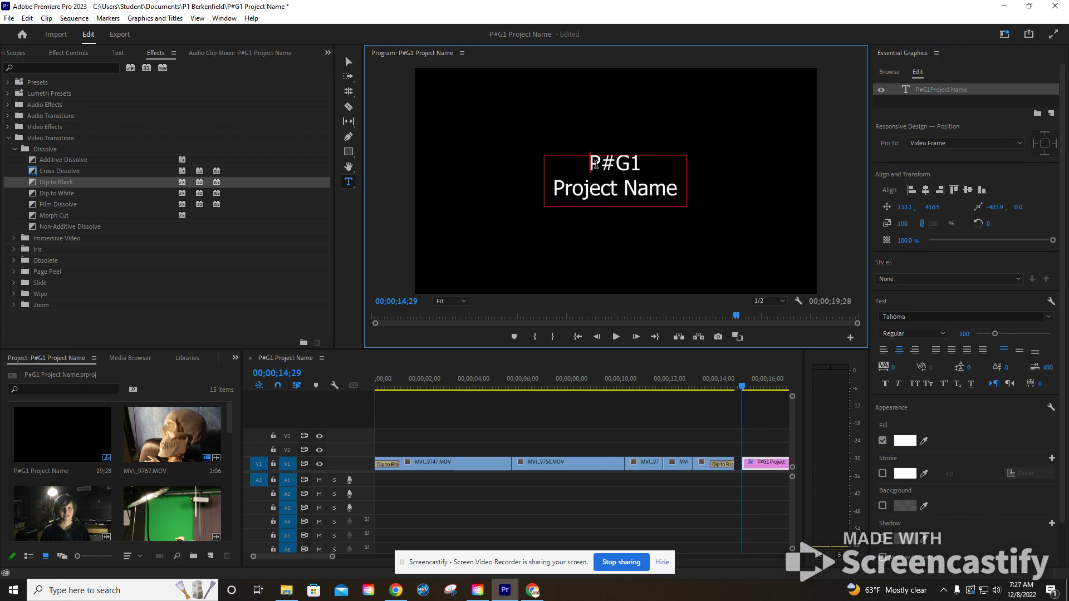
{"action": "left_click_drag", "start_coordinate": [589, 166], "coordinate": [685, 188]}
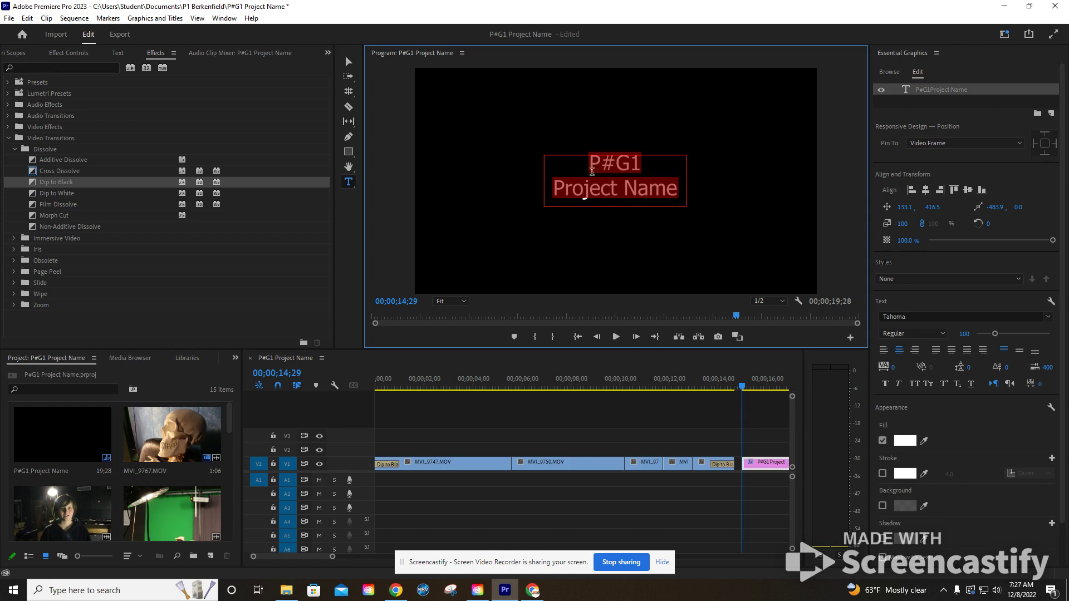
{"action": "left_click", "coordinate": [1041, 317]}
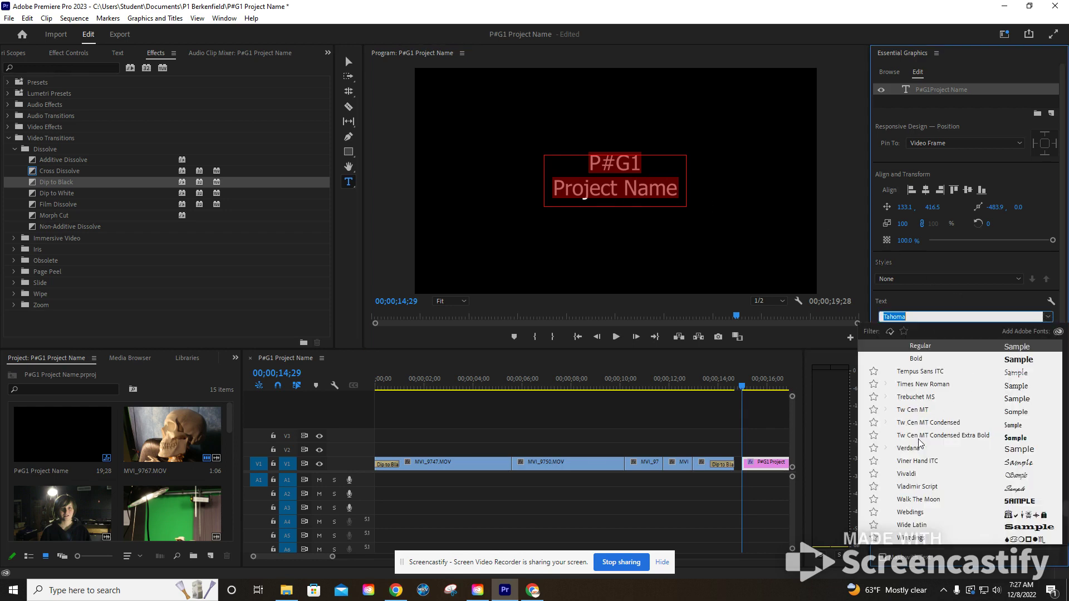
{"action": "left_click", "coordinate": [923, 502]}
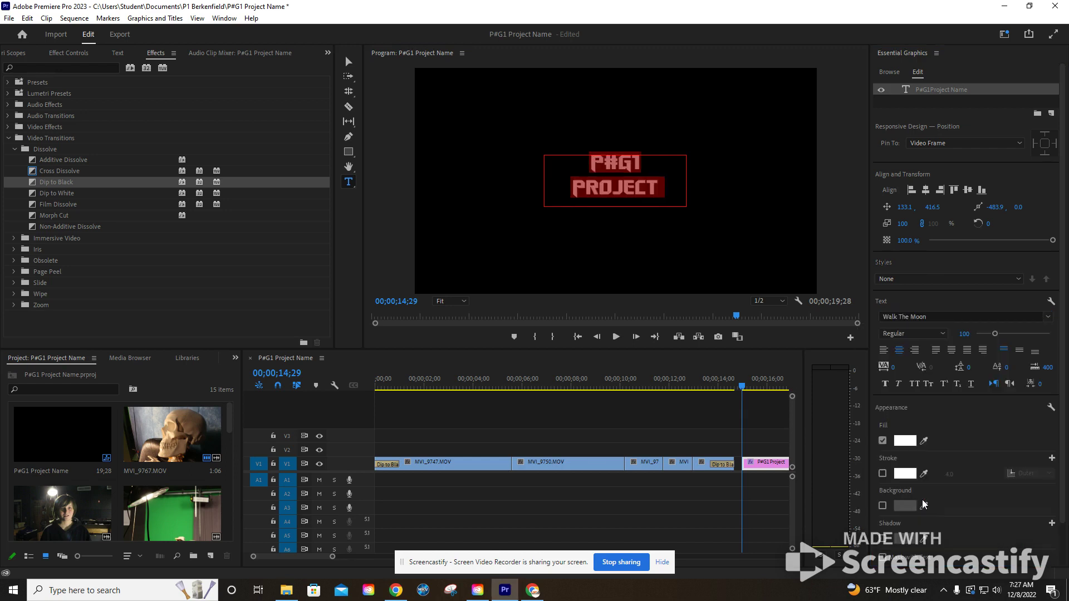
{"action": "left_click_drag", "start_coordinate": [995, 333], "coordinate": [998, 334]}
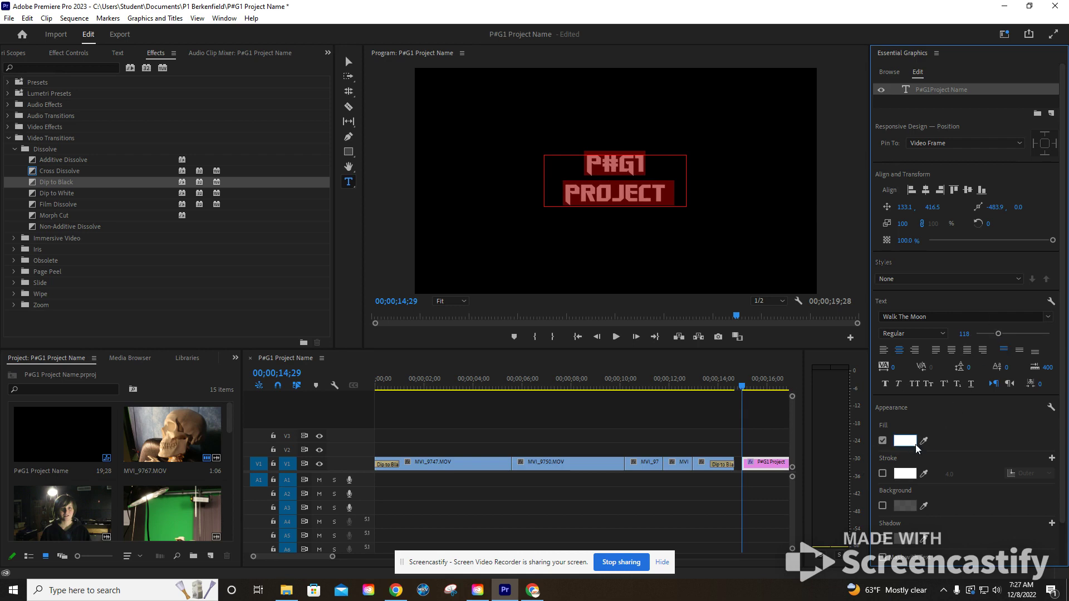
Change the title's font to Verdana.
{"action": "left_click", "coordinate": [1048, 317]}
{"action": "scroll", "coordinate": [972, 408], "scroll_direction": "up", "scroll_amount": 4}
{"action": "scroll", "coordinate": [972, 408], "scroll_direction": "up", "scroll_amount": 3}
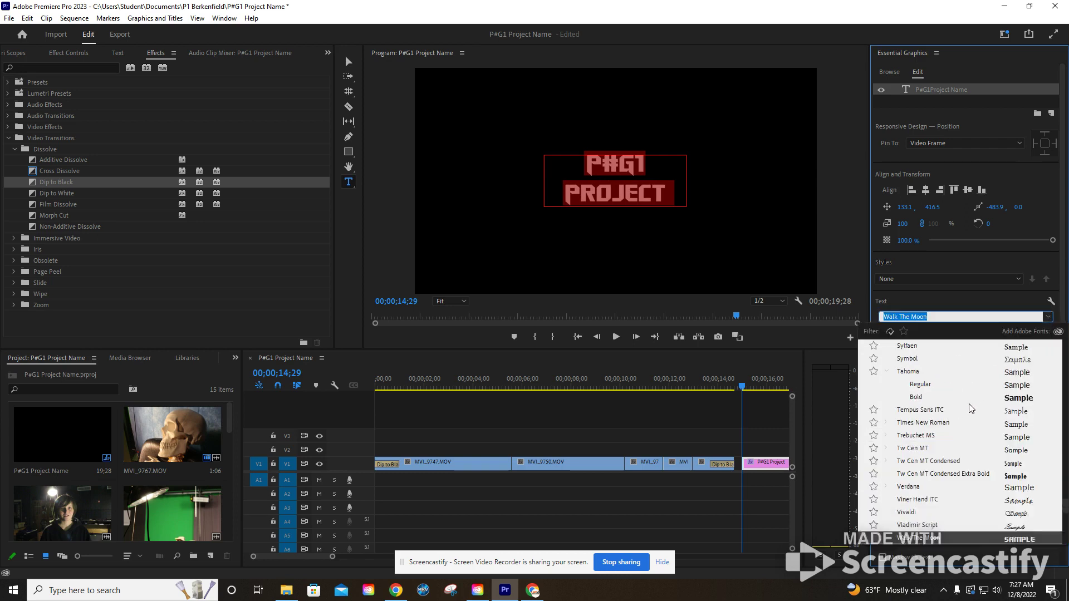
{"action": "left_click", "coordinate": [913, 487]}
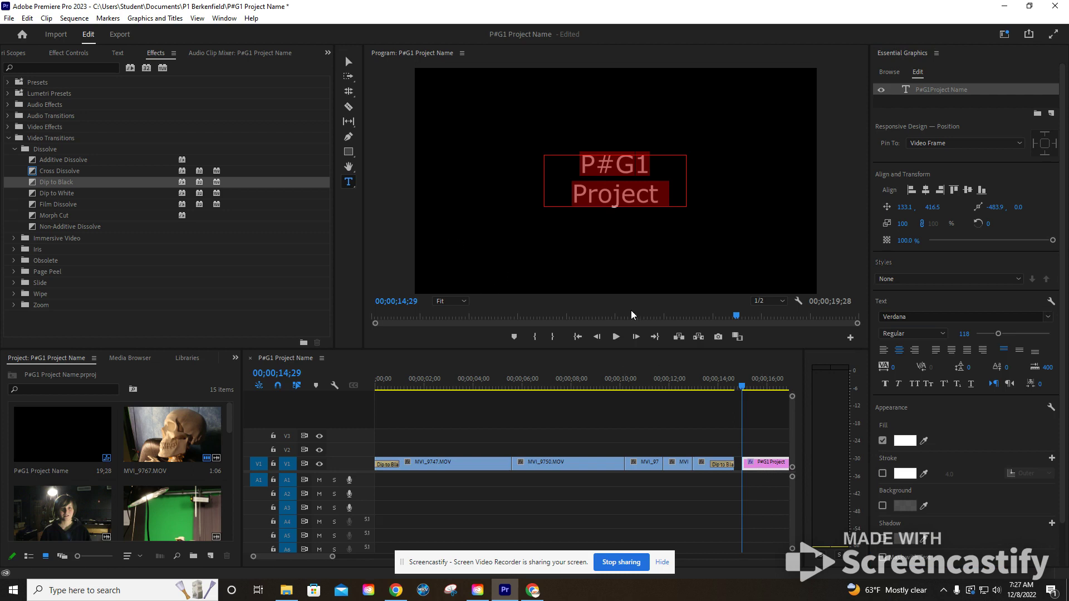
Deselect the title, switch to the Editing workspace and activate the Selection tool.
{"action": "left_click", "coordinate": [761, 425]}
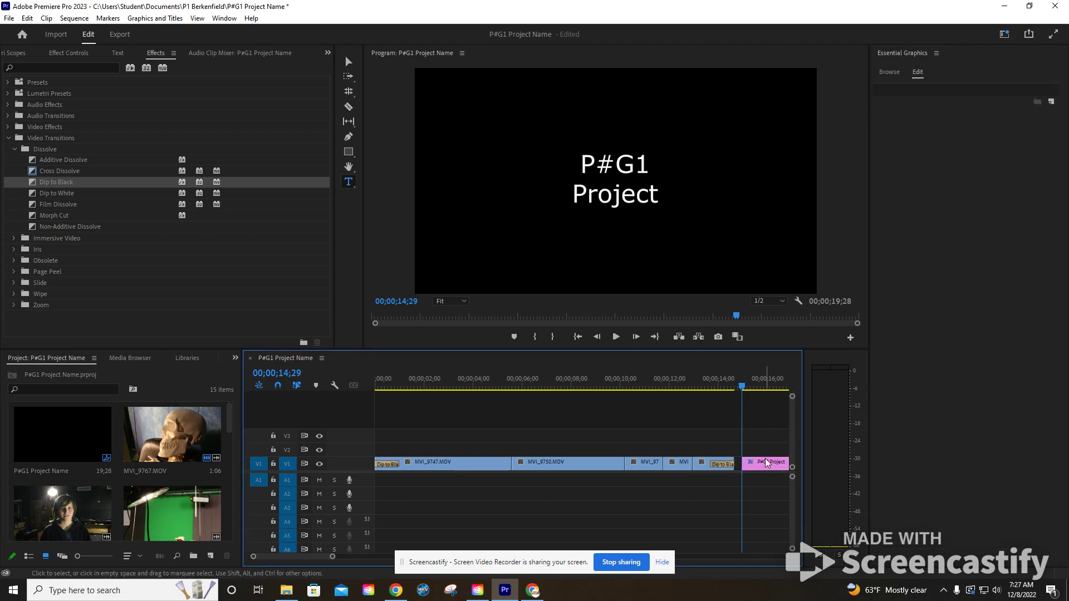
{"action": "left_click", "coordinate": [1004, 34]}
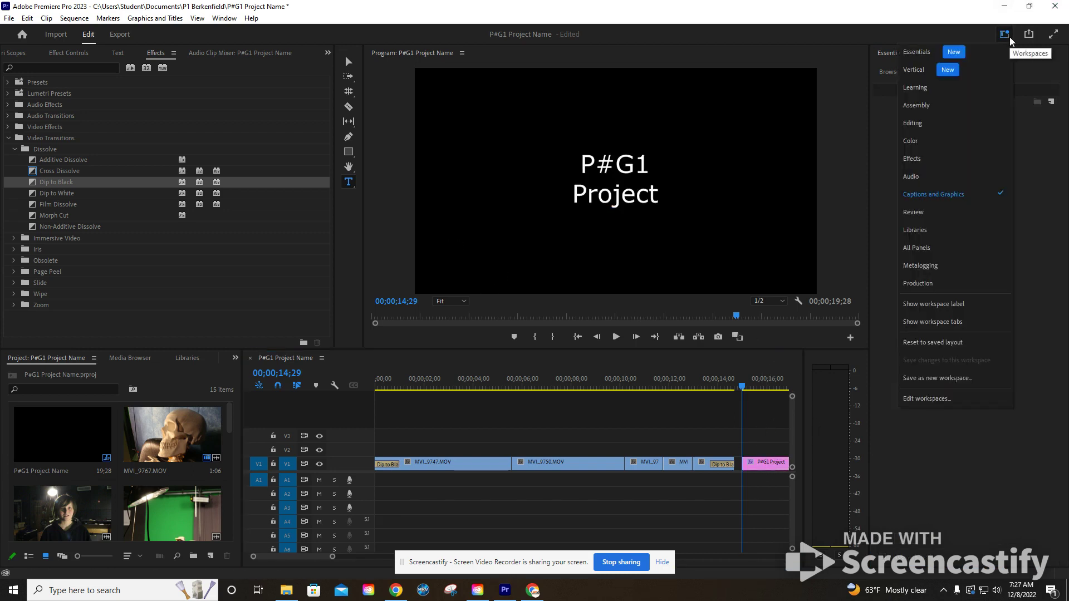
{"action": "left_click", "coordinate": [952, 123]}
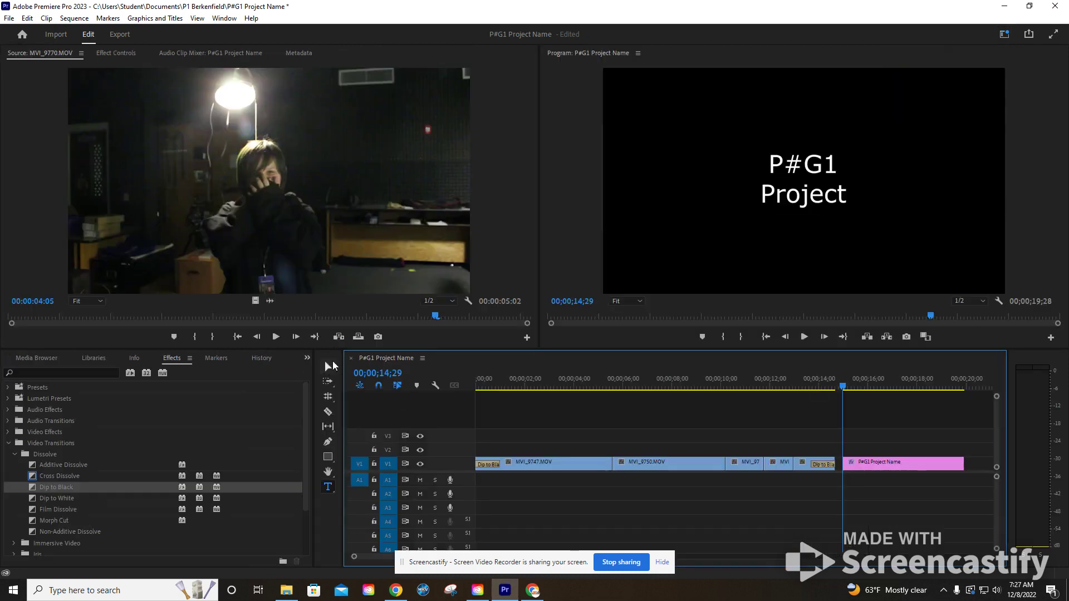
{"action": "left_click", "coordinate": [329, 366]}
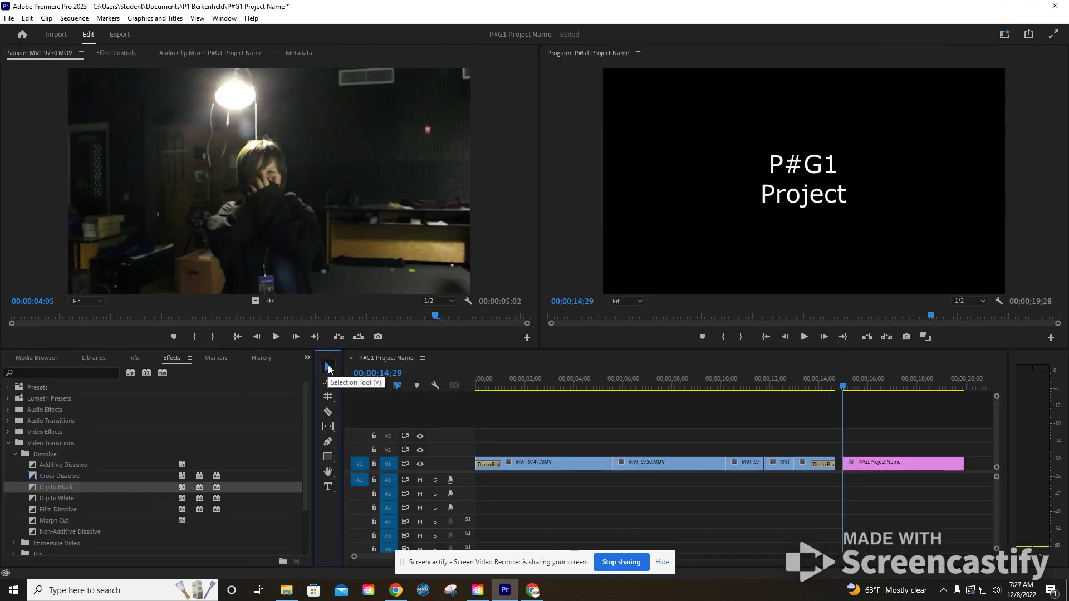
{"action": "left_click", "coordinate": [898, 467]}
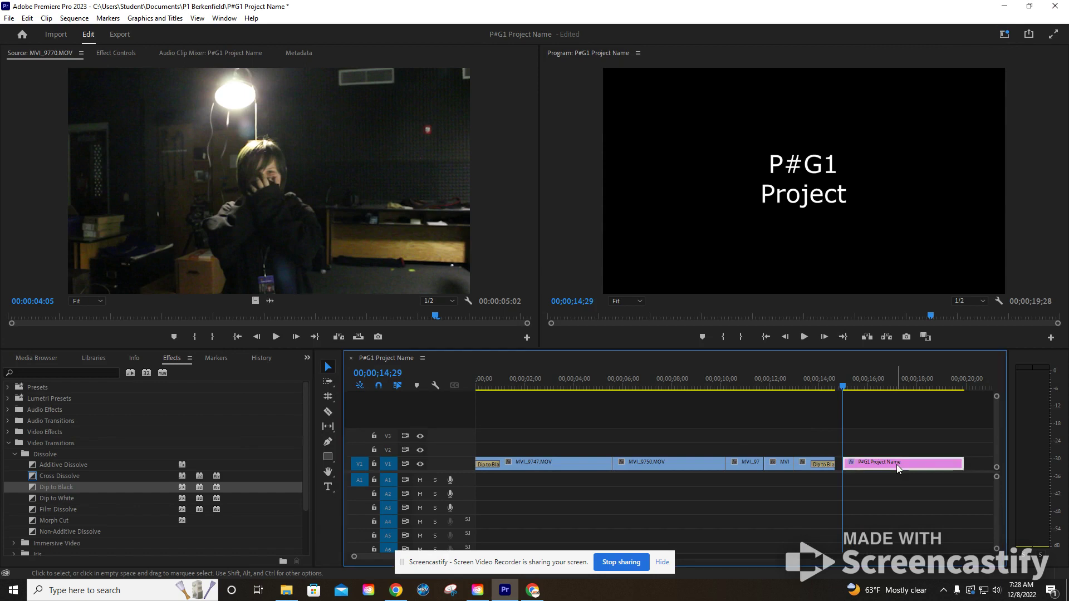
{"action": "left_click_drag", "start_coordinate": [897, 467], "coordinate": [519, 464]}
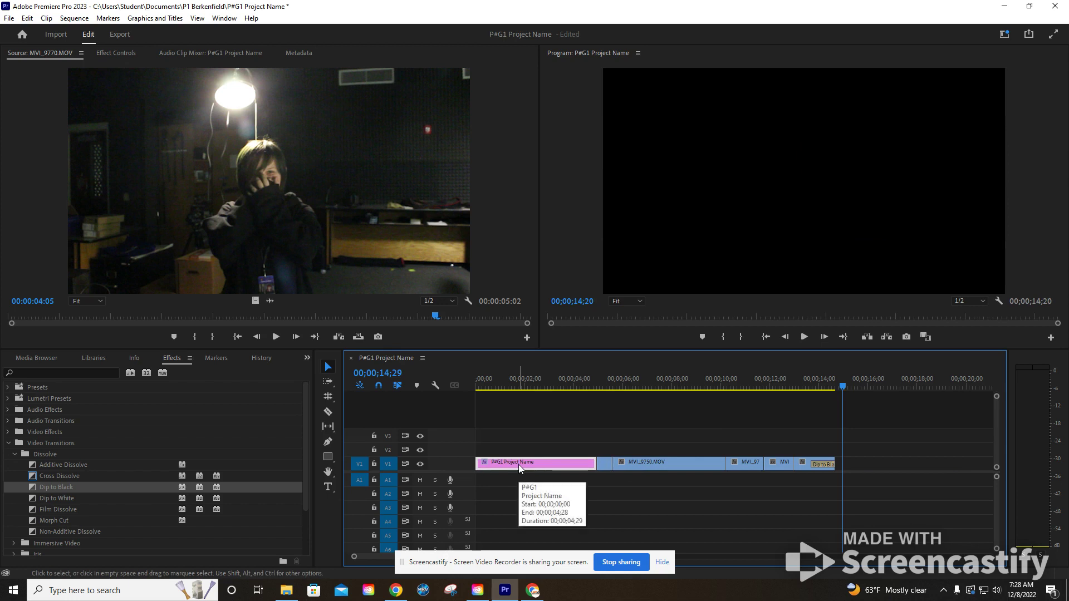
{"action": "key", "text": "ctrl+z"}
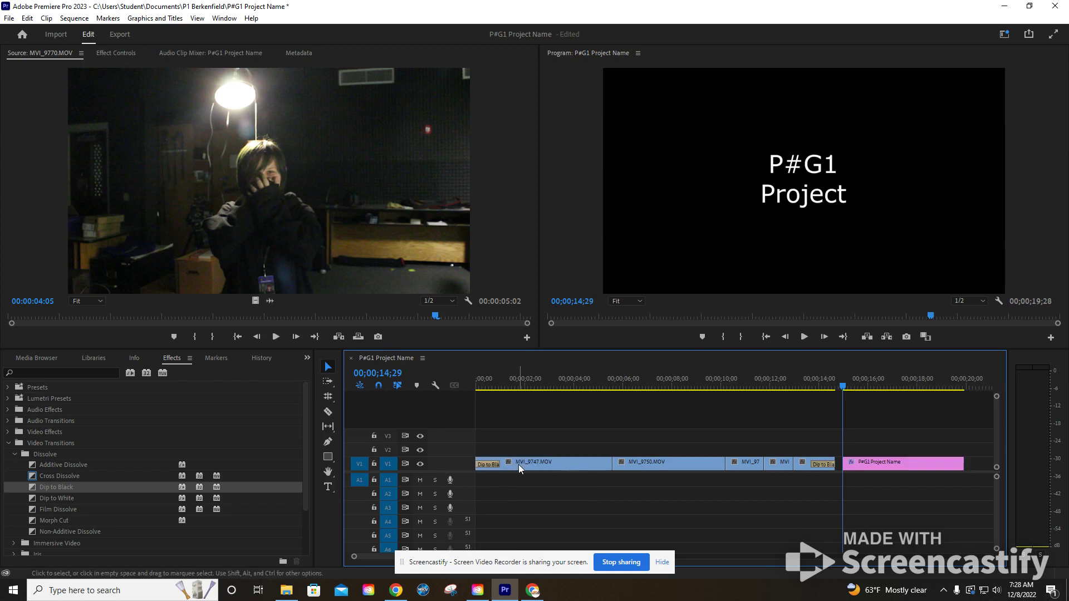
Insert the title clip at the very start of V1, shifting the other clips along, and play back the opening.
{"action": "left_click_drag", "start_coordinate": [879, 464], "coordinate": [501, 464]}
{"action": "key", "text": "ctrl"}
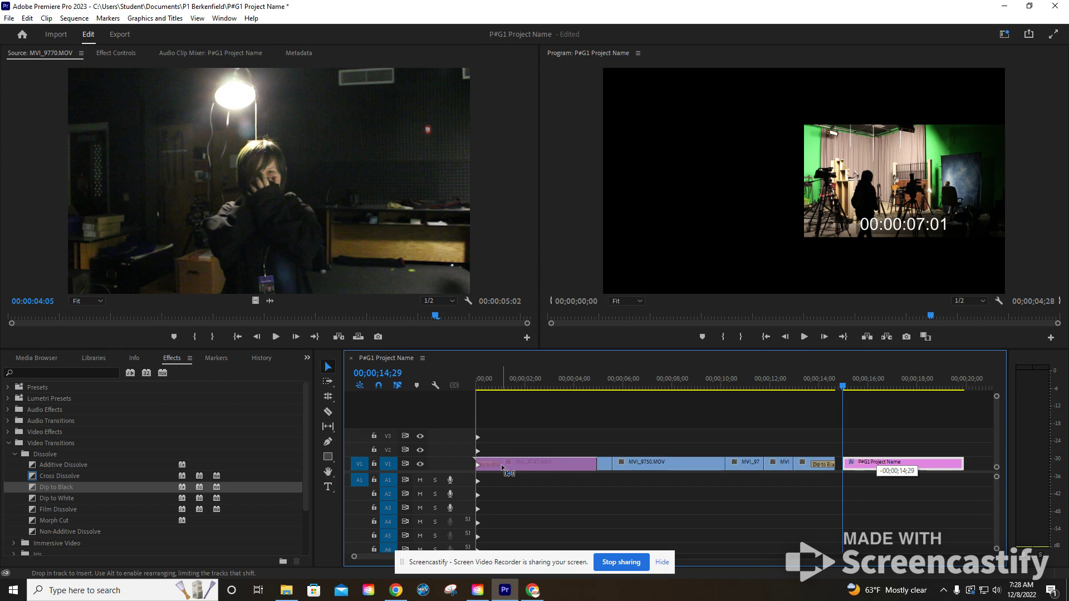
{"action": "left_click_drag", "start_coordinate": [501, 466], "coordinate": [502, 465]}
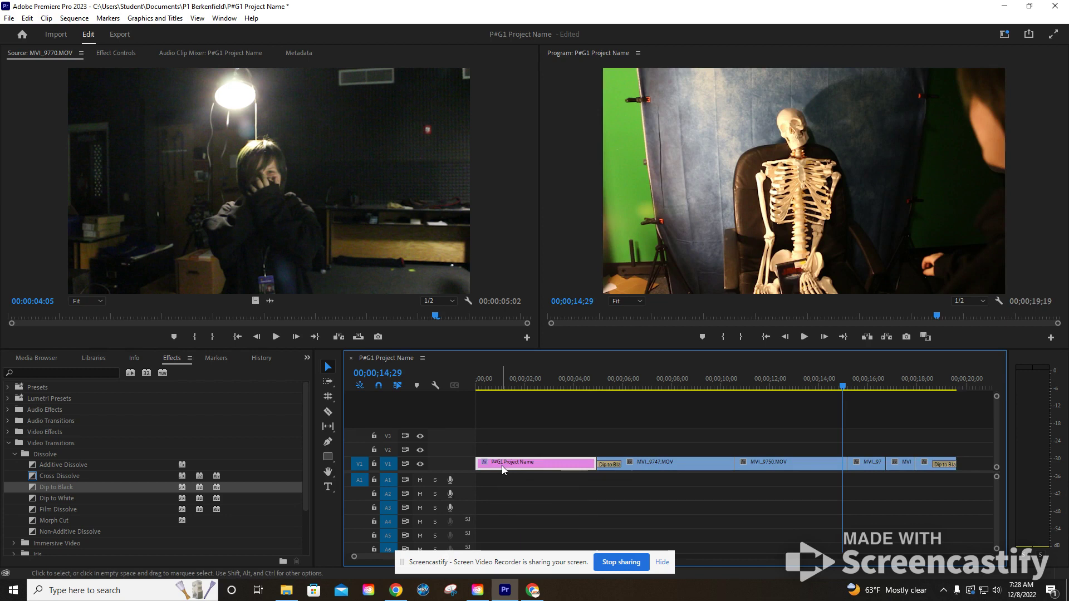
{"action": "key", "text": "Home"}
{"action": "key", "text": "space"}
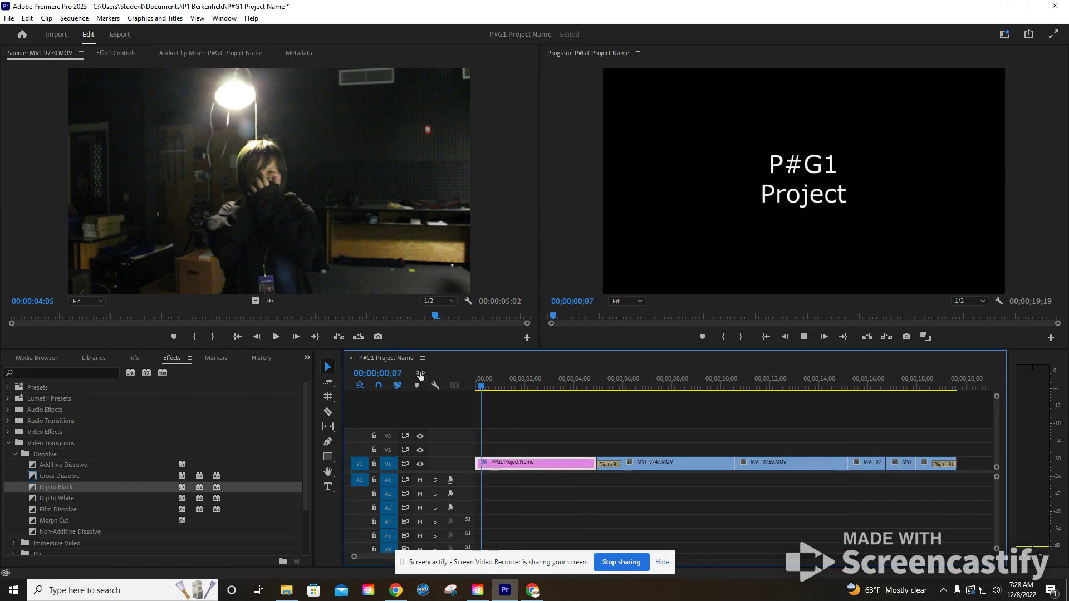
{"action": "key", "text": "space"}
Apply a Dip to Black transition centred on the cut between the title and MVI_9747.MOV.
{"action": "mouse_move", "coordinate": [587, 469]}
{"action": "left_mouse_down"}
{"action": "mouse_move", "coordinate": [546, 463]}
{"action": "mouse_move", "coordinate": [595, 467]}
{"action": "left_mouse_up"}
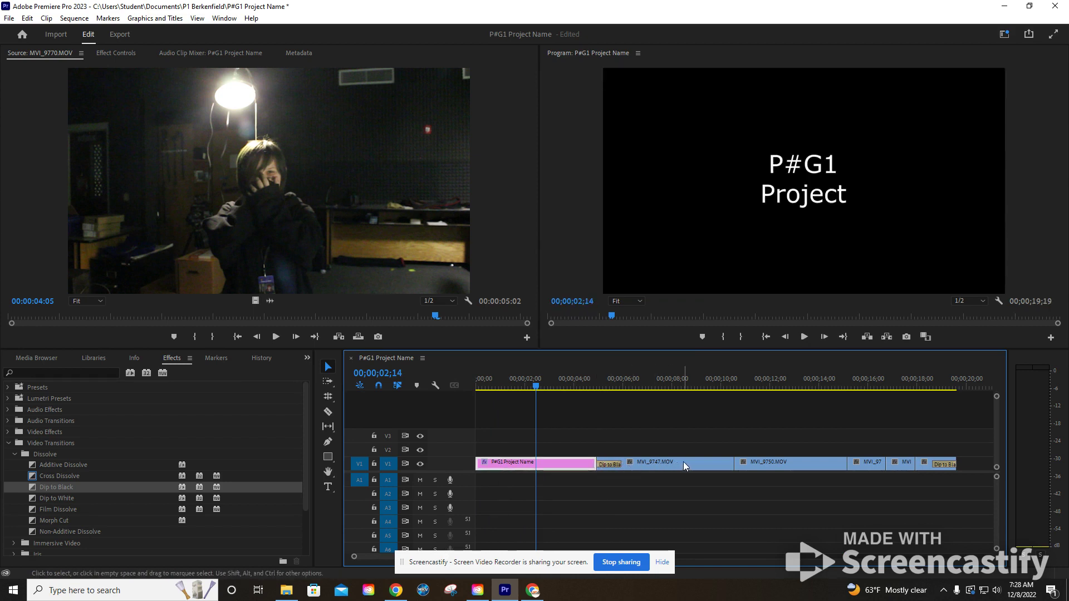
{"action": "left_click", "coordinate": [608, 465]}
{"action": "left_click_drag", "start_coordinate": [608, 465], "coordinate": [596, 467]}
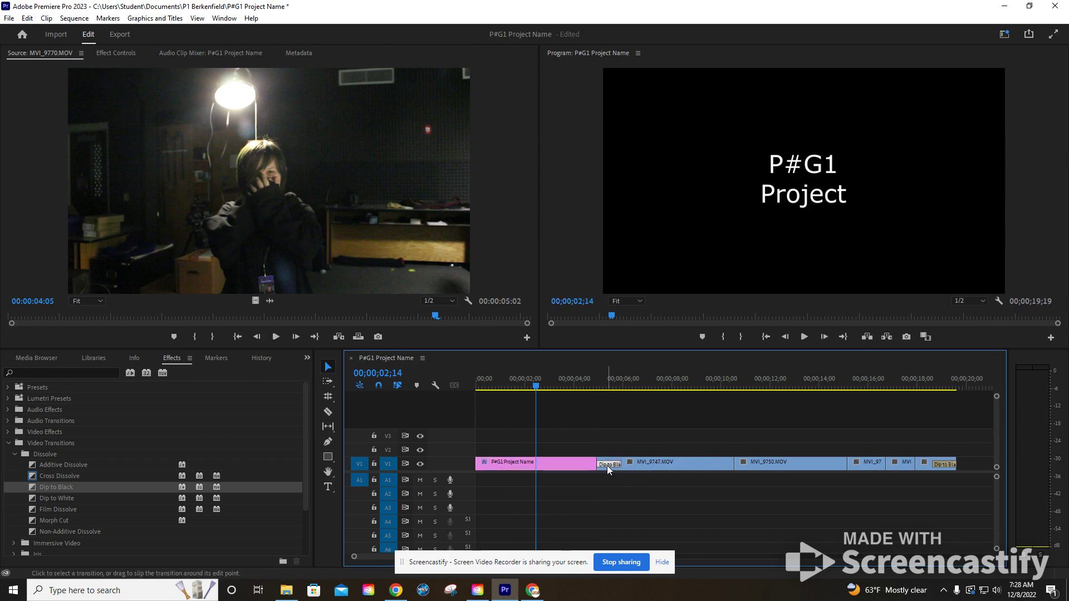
{"action": "left_click_drag", "start_coordinate": [55, 488], "coordinate": [598, 477]}
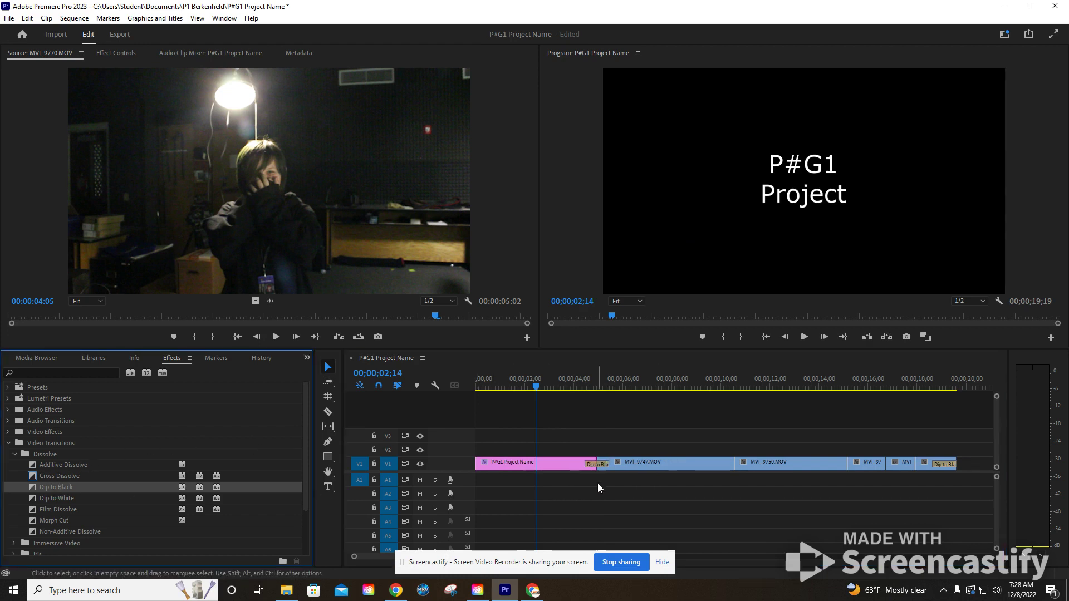
Play back the transition from the title into the first video clip.
{"action": "left_click", "coordinate": [589, 387]}
{"action": "mouse_move", "coordinate": [589, 386]}
{"action": "left_mouse_down"}
{"action": "mouse_move", "coordinate": [612, 389]}
{"action": "mouse_move", "coordinate": [579, 390]}
{"action": "left_mouse_up"}
{"action": "key", "text": "space"}
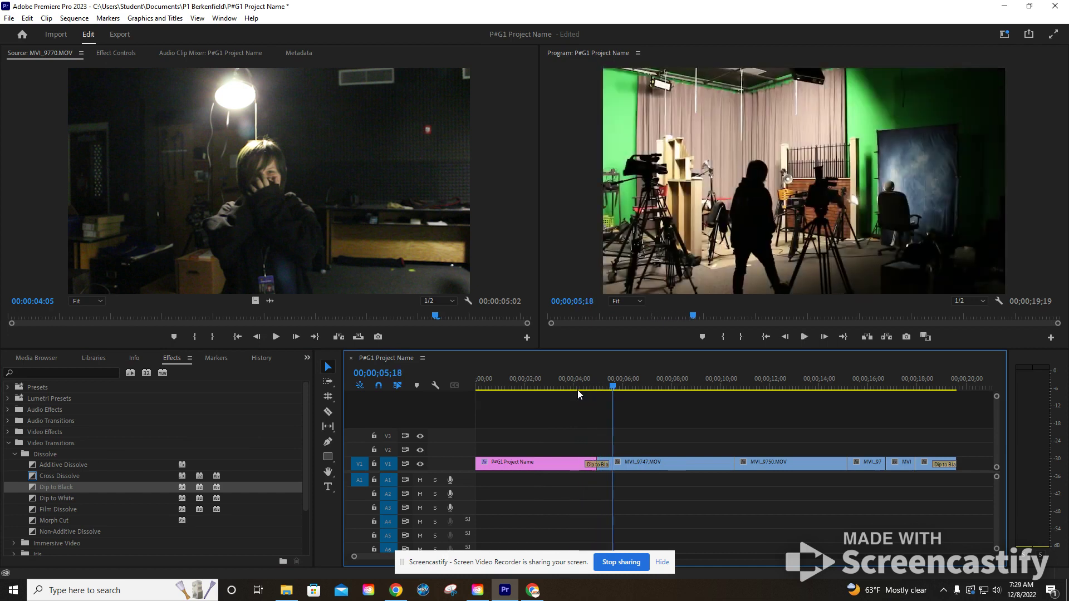
{"action": "left_click", "coordinate": [576, 386]}
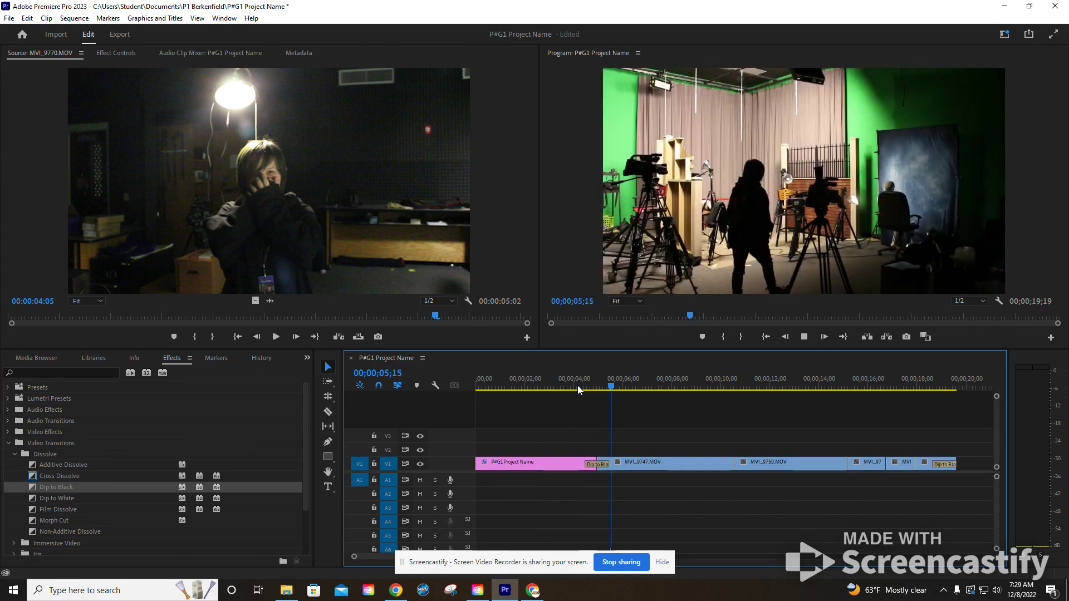
{"action": "key", "text": "space"}
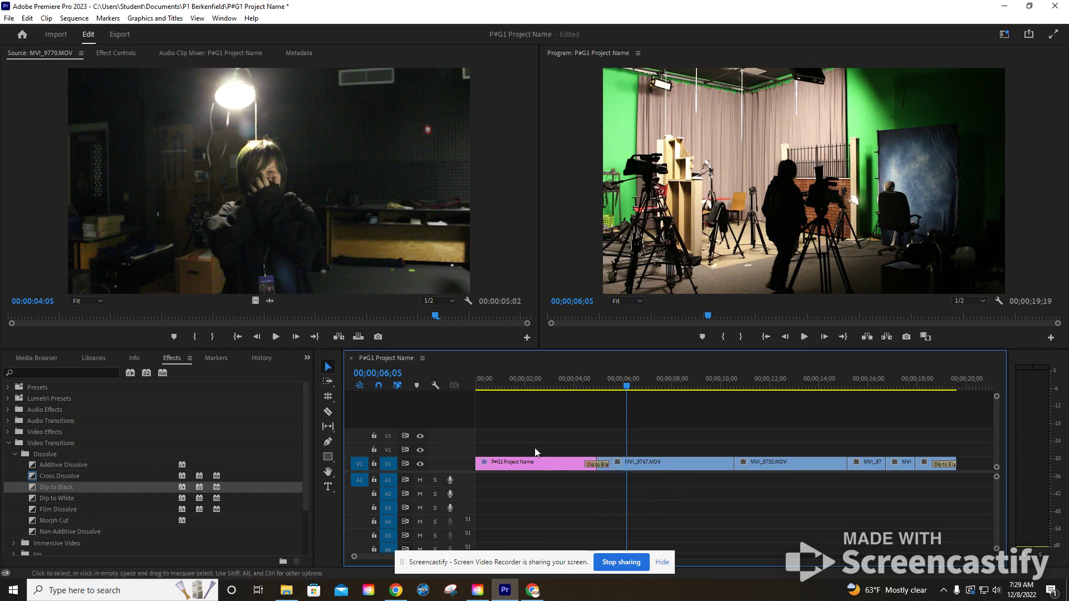
Add a Dip to Black transition at the start of the title clip and play the sequence from the beginning.
{"action": "left_click_drag", "start_coordinate": [115, 488], "coordinate": [476, 467]}
{"action": "left_click_drag", "start_coordinate": [92, 485], "coordinate": [486, 469]}
{"action": "key", "text": "Home"}
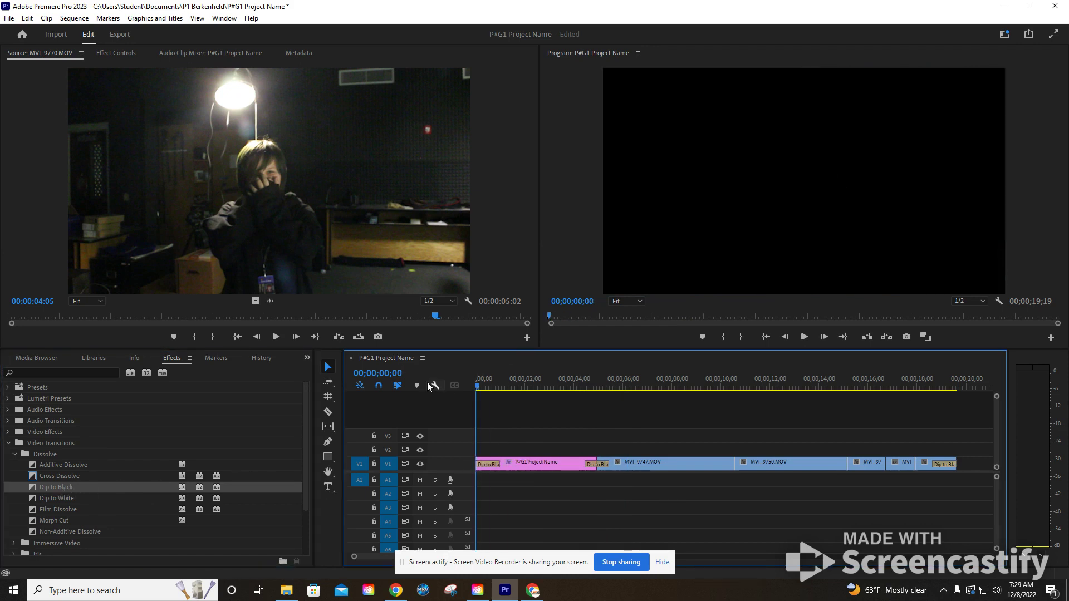
{"action": "key", "text": "space"}
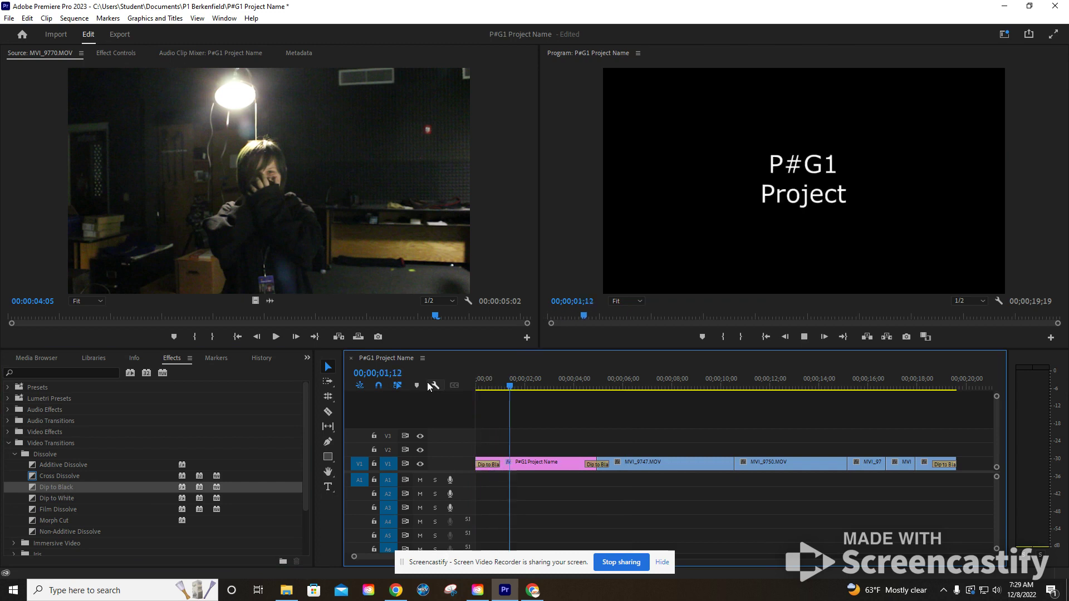